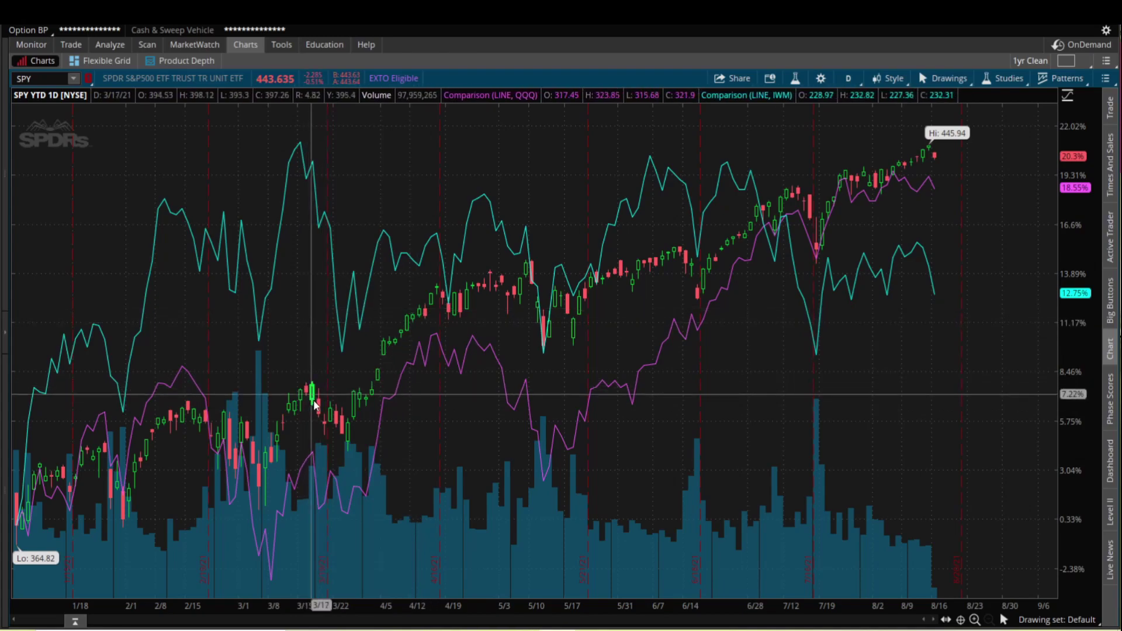
Step: Highlight the cyan IWM comparison line, then bring up the list of saved chart setups
left_click(328, 228)
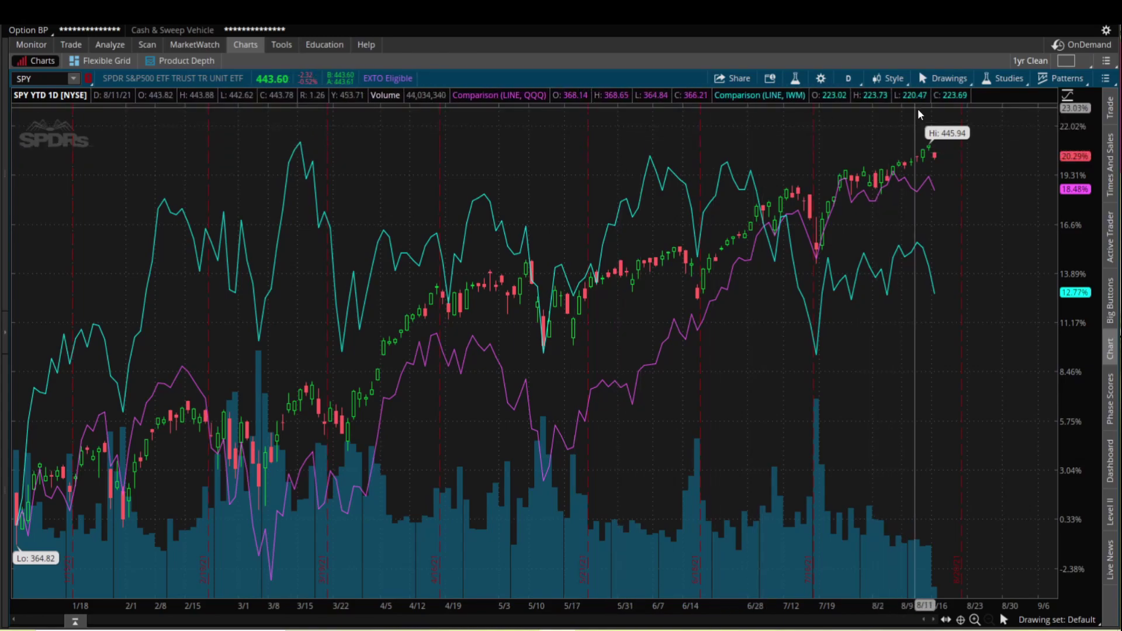
left_click(1061, 56)
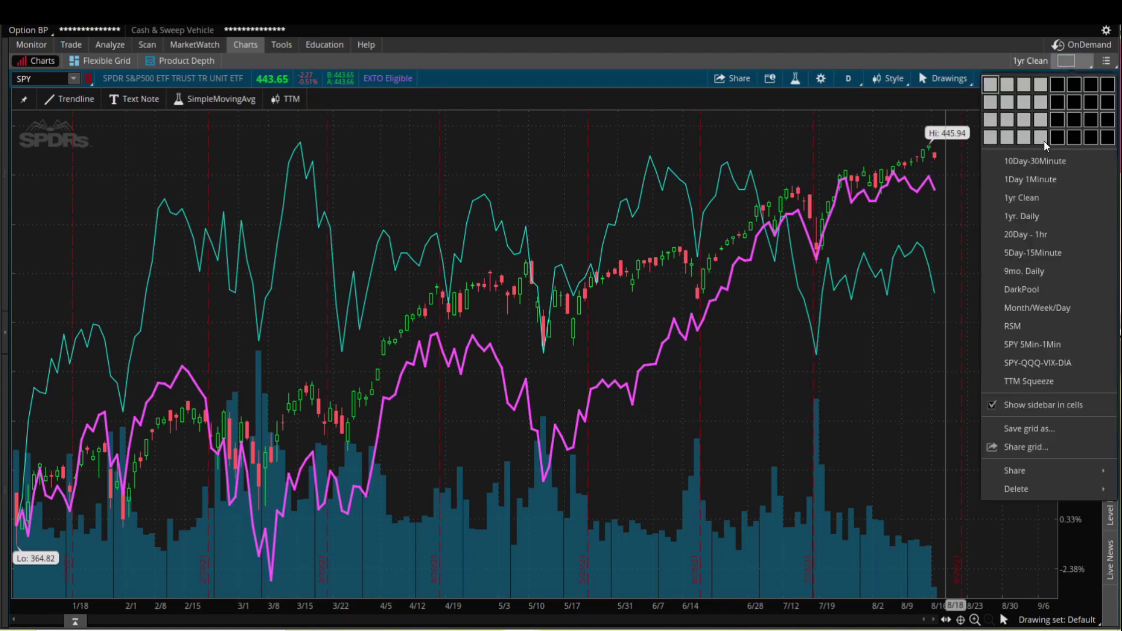
Step: Load the '1yr Clean' setup and add QQQ as a custom-symbol comparison
left_click(1027, 199)
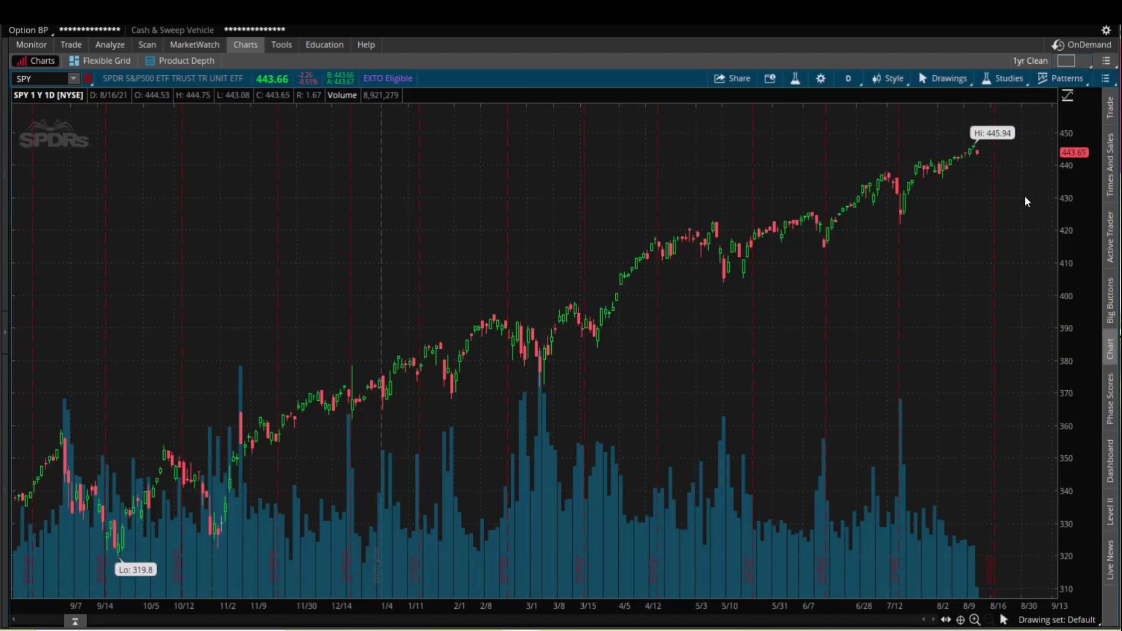
left_click(998, 80)
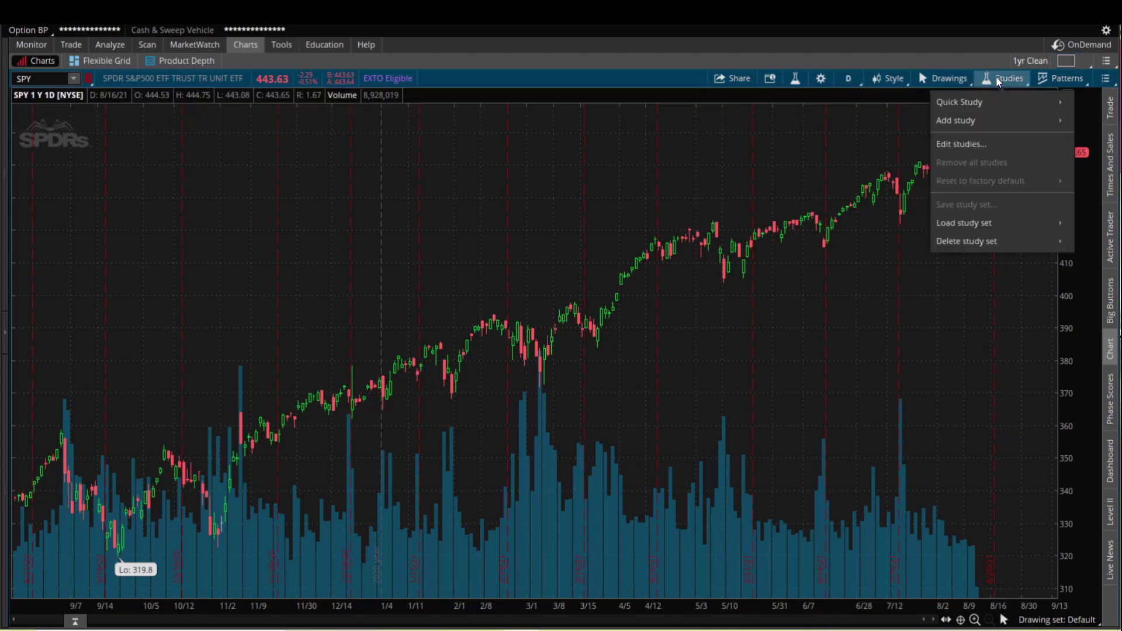
mouse_move(949, 121)
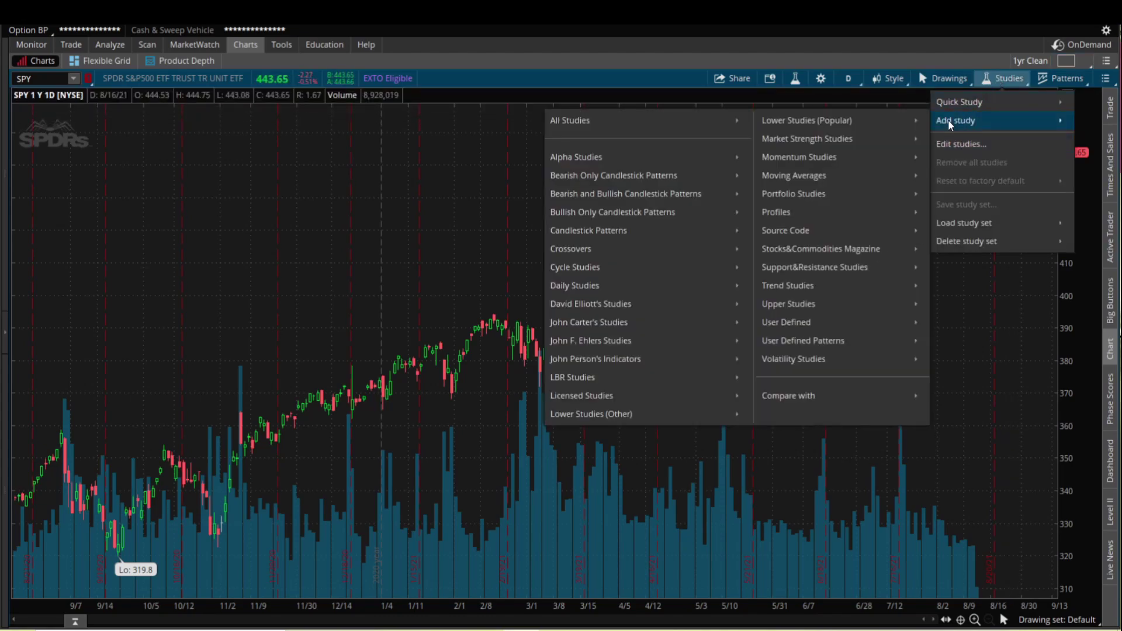
mouse_move(813, 397)
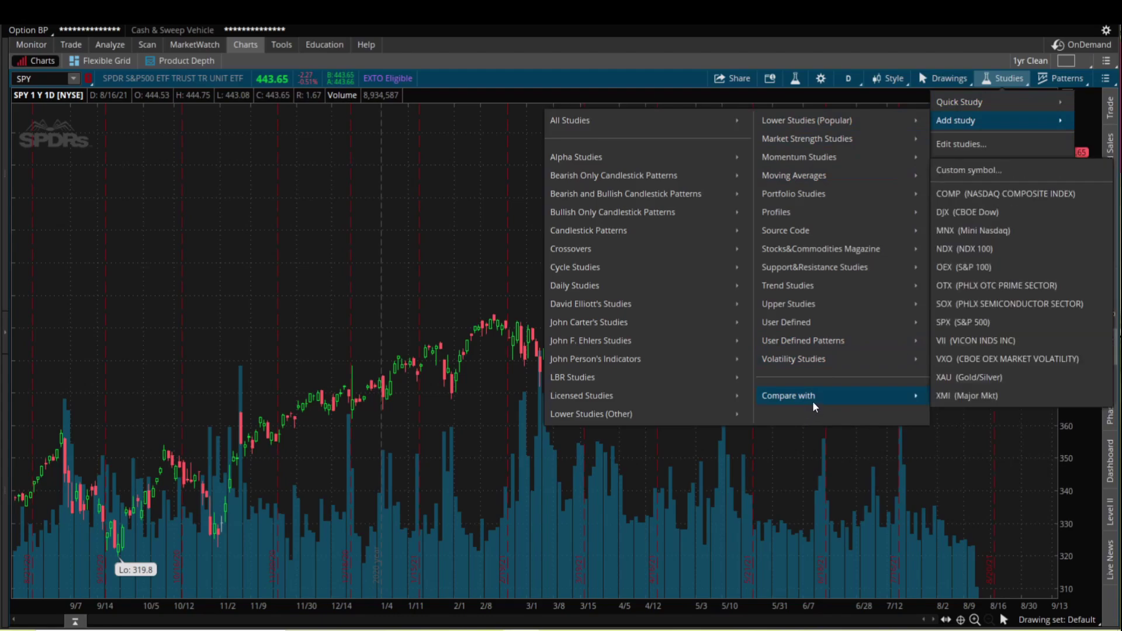
left_click(959, 170)
left_click(612, 342)
type("QQQ")
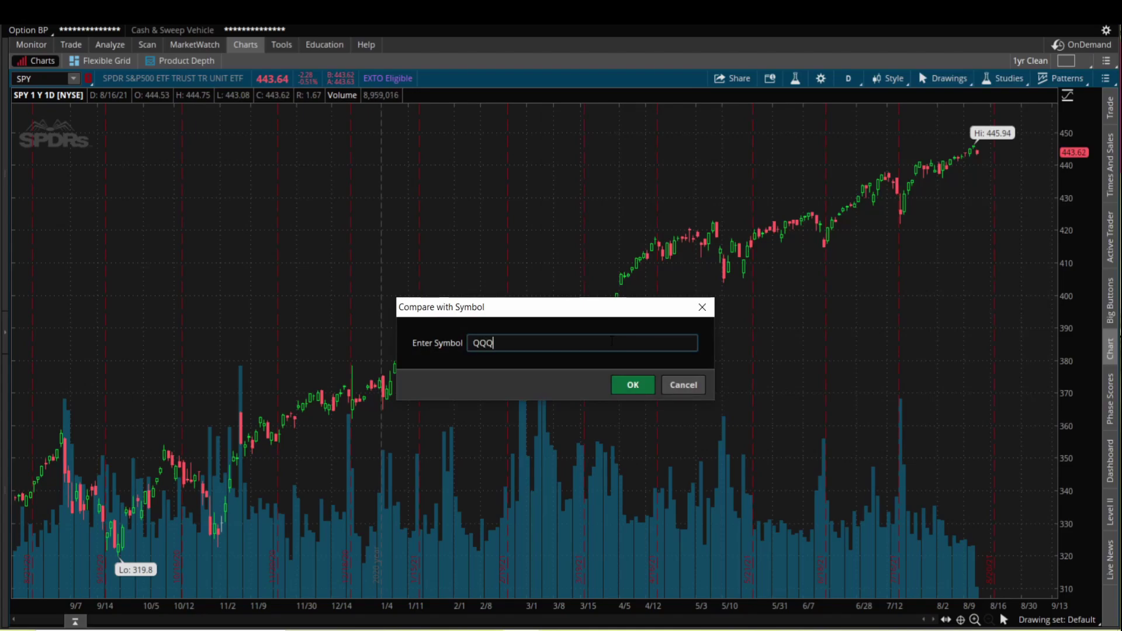
key("Return")
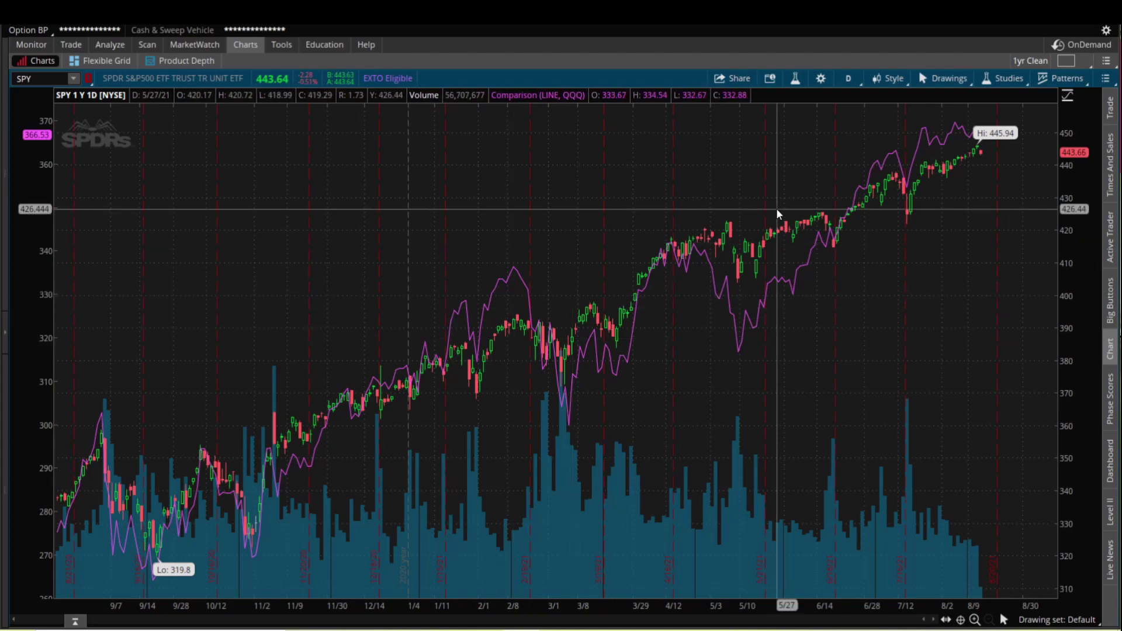
Step: Drag the SPY and QQQ price axes to compress both plots
left_click_drag(1067, 153, 1094, 188)
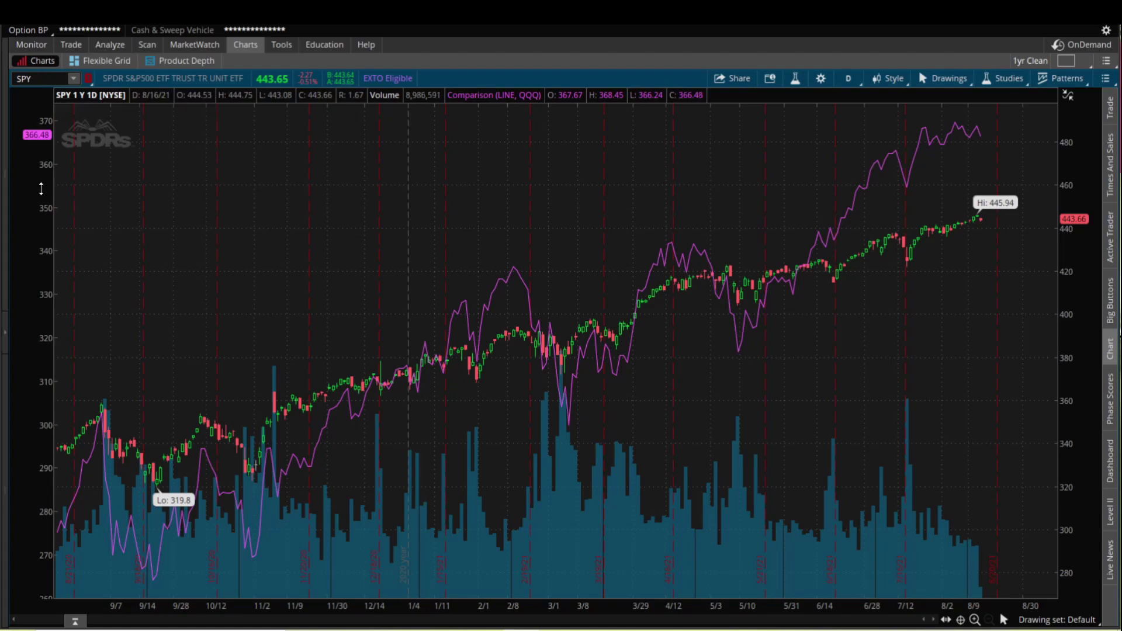
mouse_move(41, 164)
left_mouse_down()
mouse_move(51, 246)
mouse_move(54, 229)
mouse_move(51, 246)
mouse_move(46, 175)
mouse_move(41, 322)
mouse_move(44, 234)
left_mouse_up()
mouse_move(987, 94)
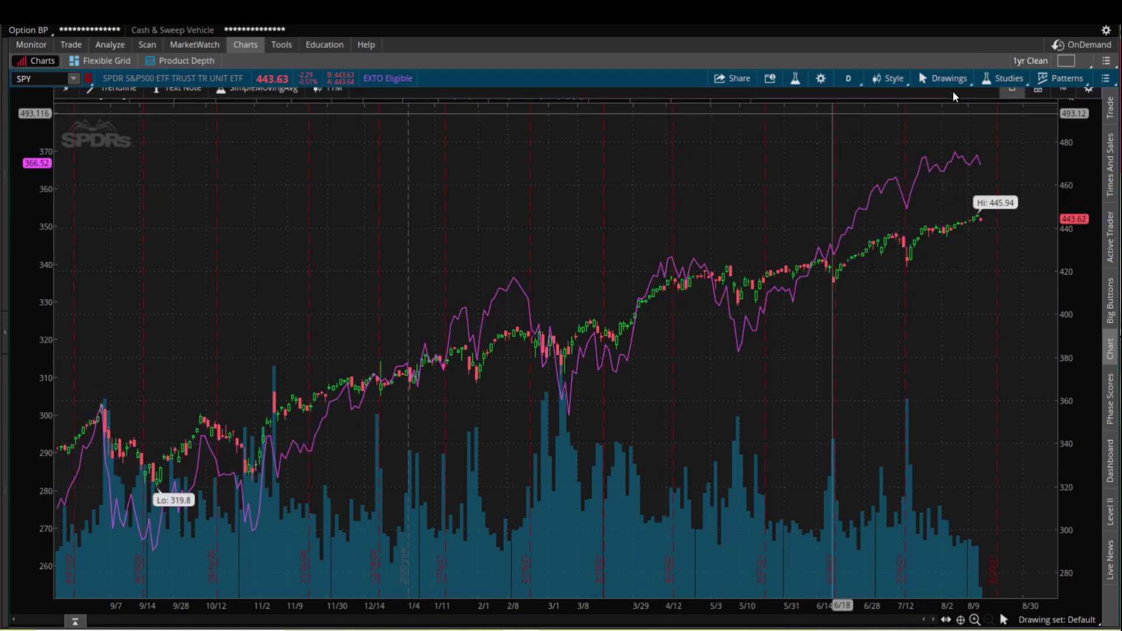
Step: Add IWM as a second custom-symbol comparison alongside QQQ
left_click(1007, 78)
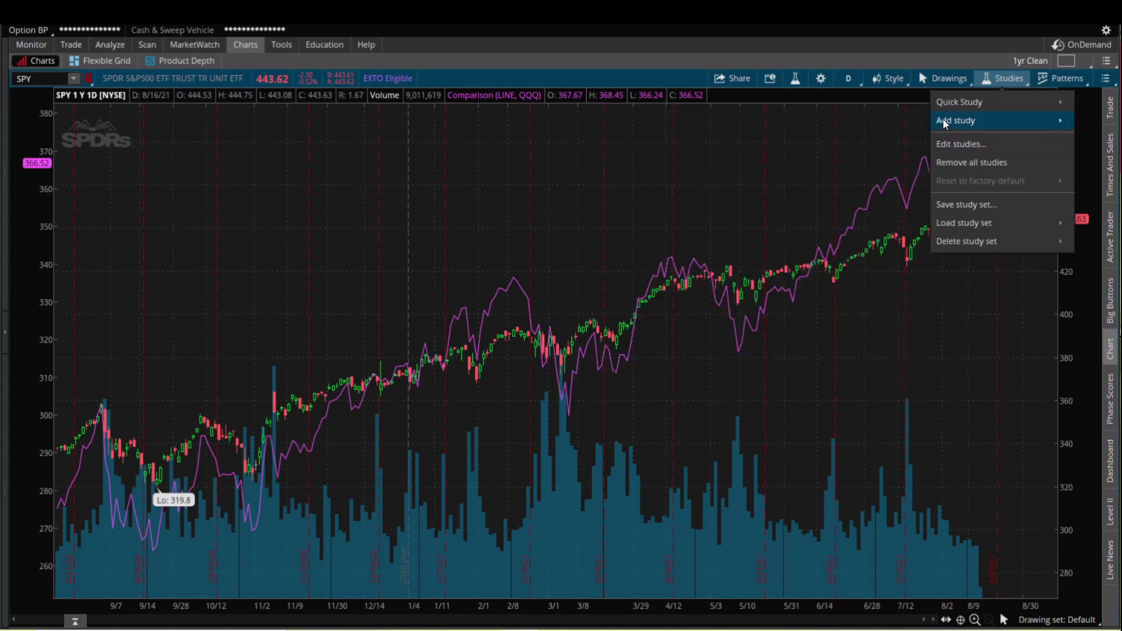
left_click(945, 122)
mouse_move(774, 407)
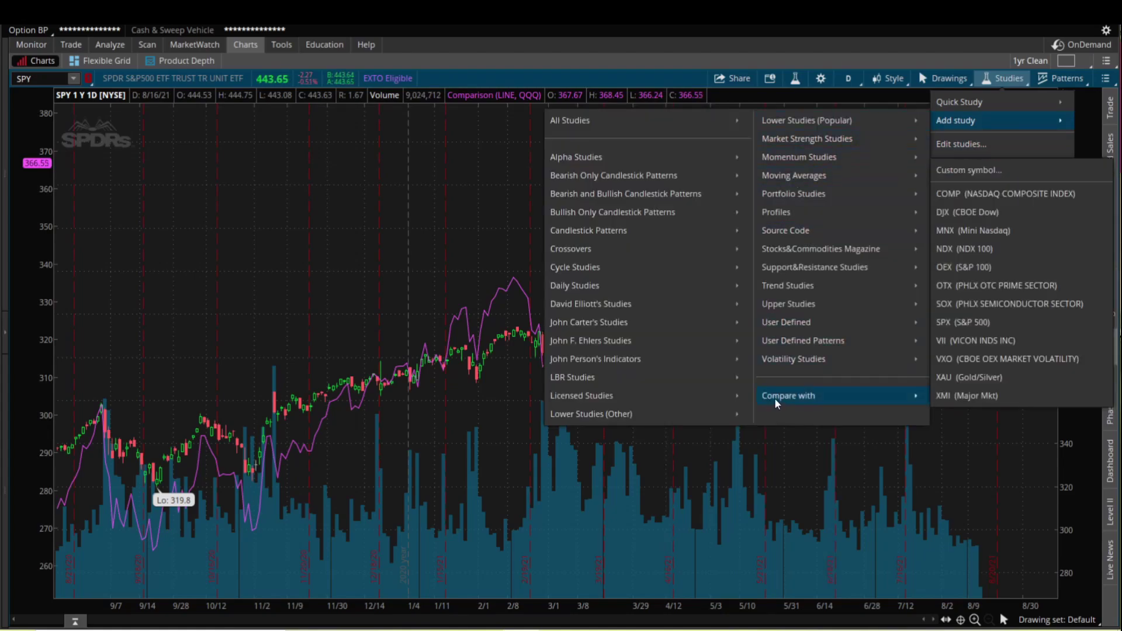
left_click(966, 171)
type("IWM")
key("Return")
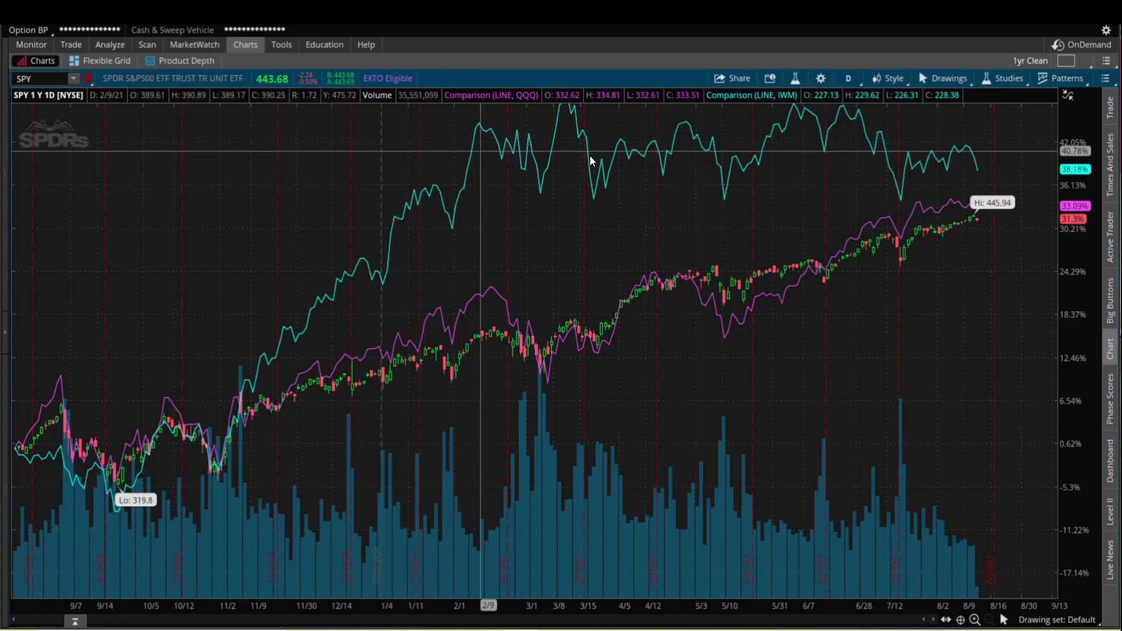
Step: Change the chart time interval to YTD with daily bars
left_click(848, 79)
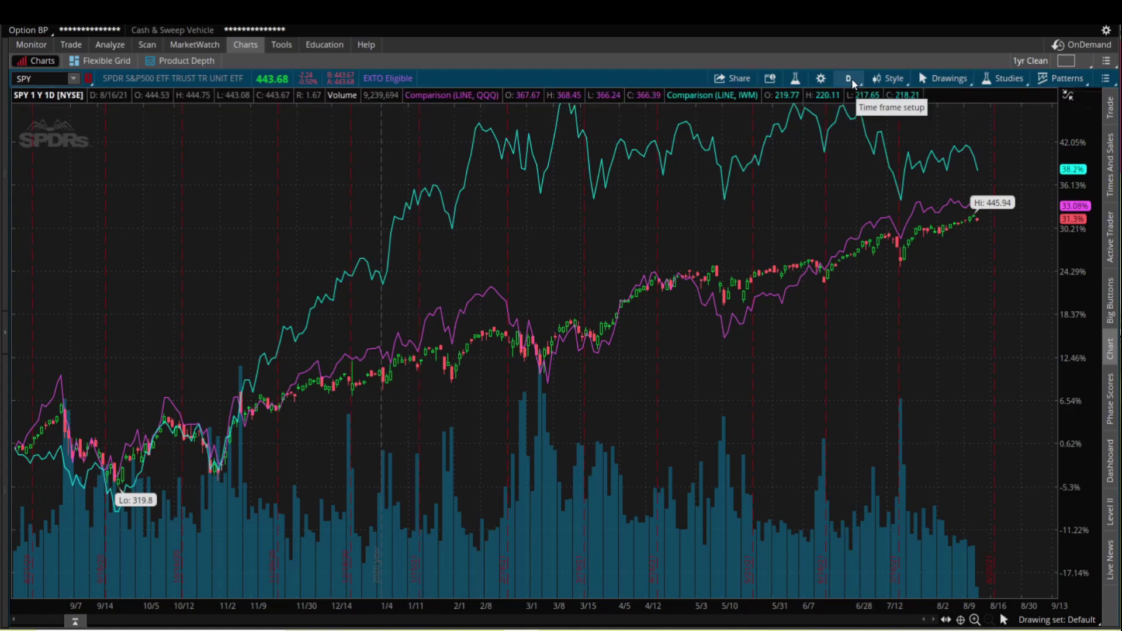
left_click(851, 78)
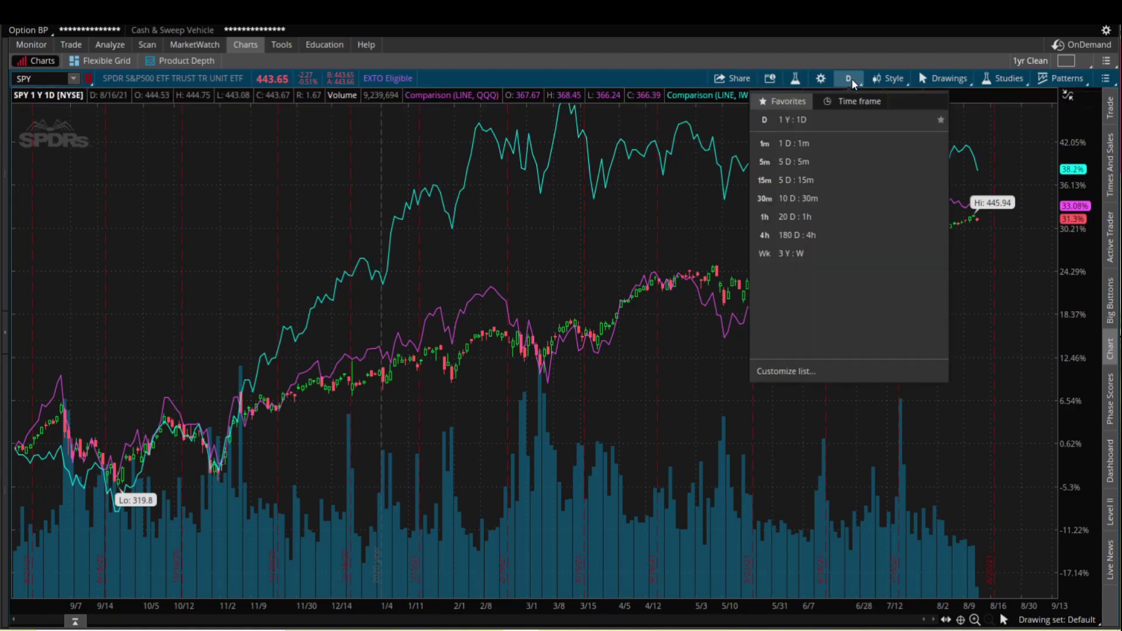
left_click(850, 101)
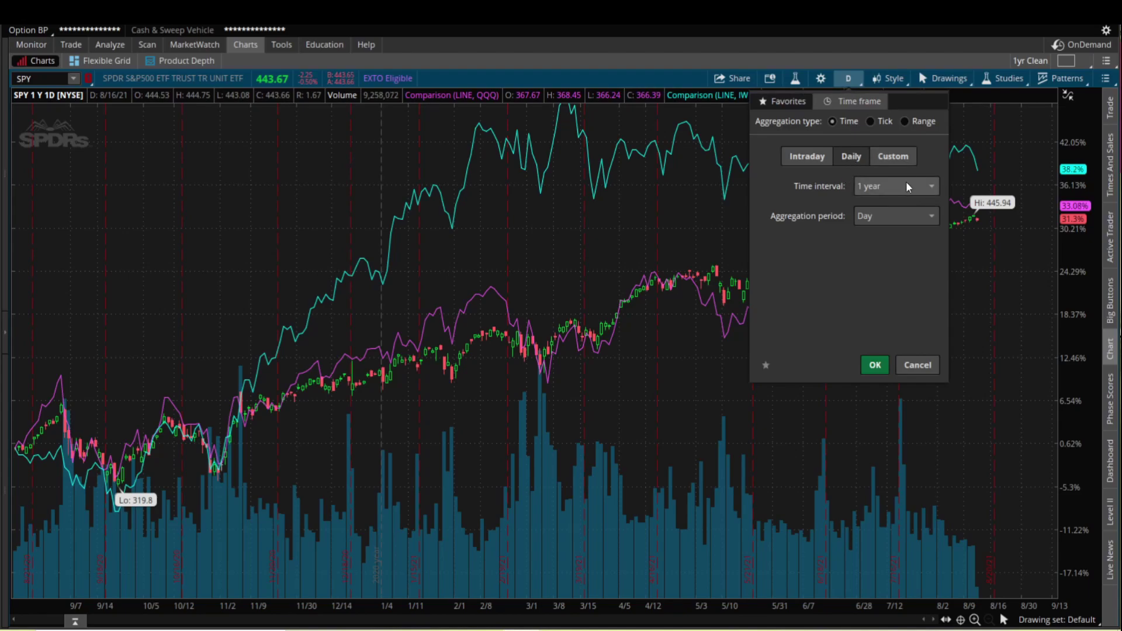
left_click(935, 185)
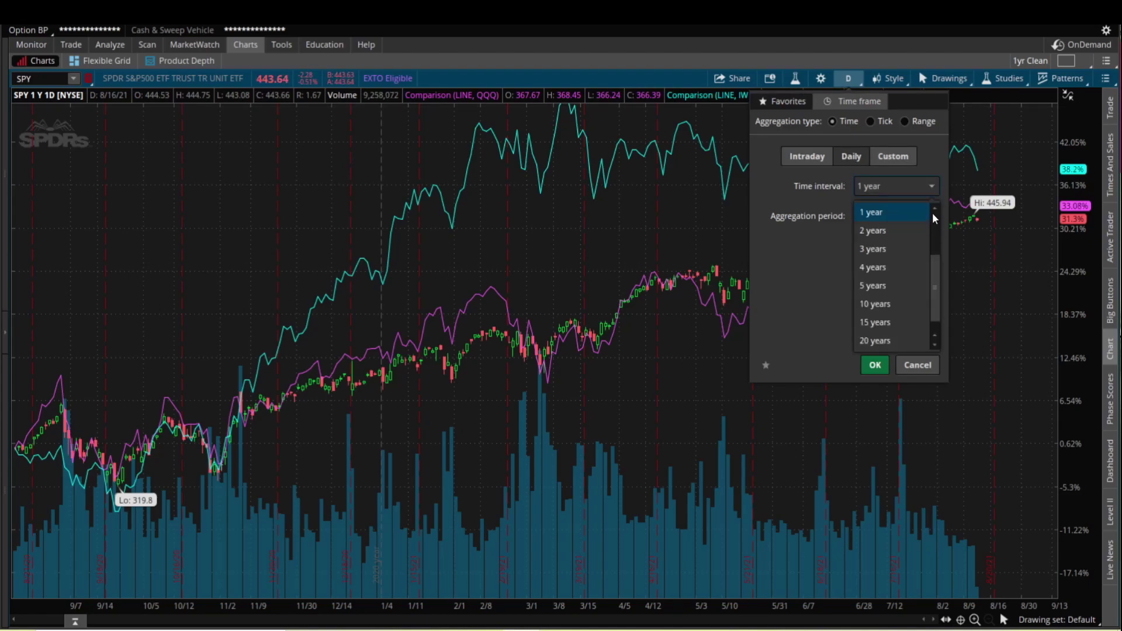
scroll(933, 215, "up", 3)
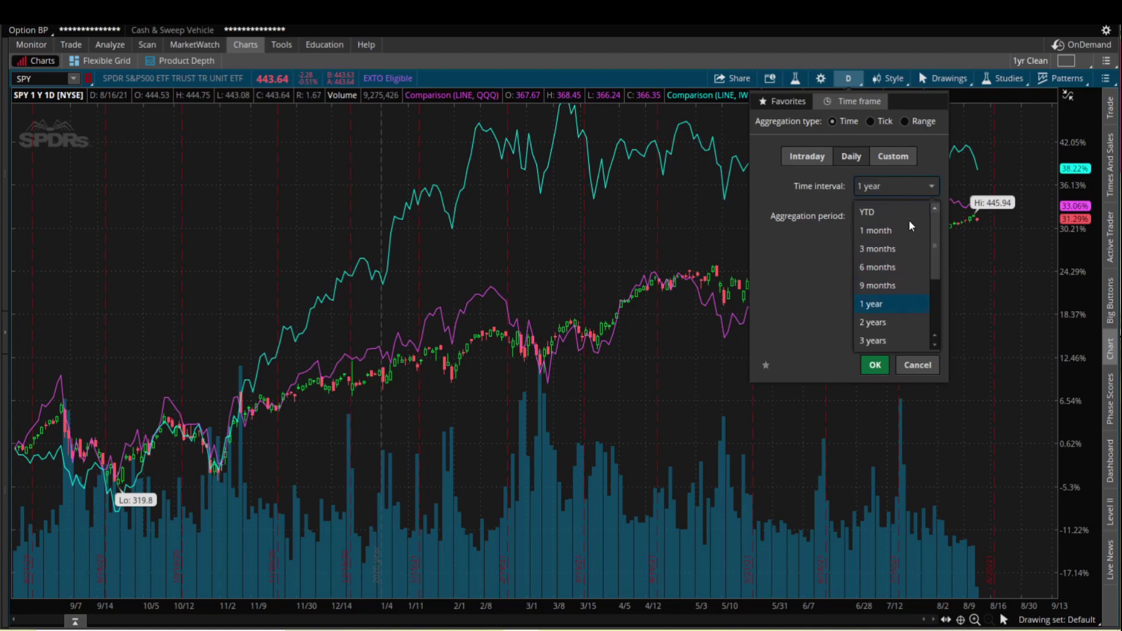
left_click(866, 214)
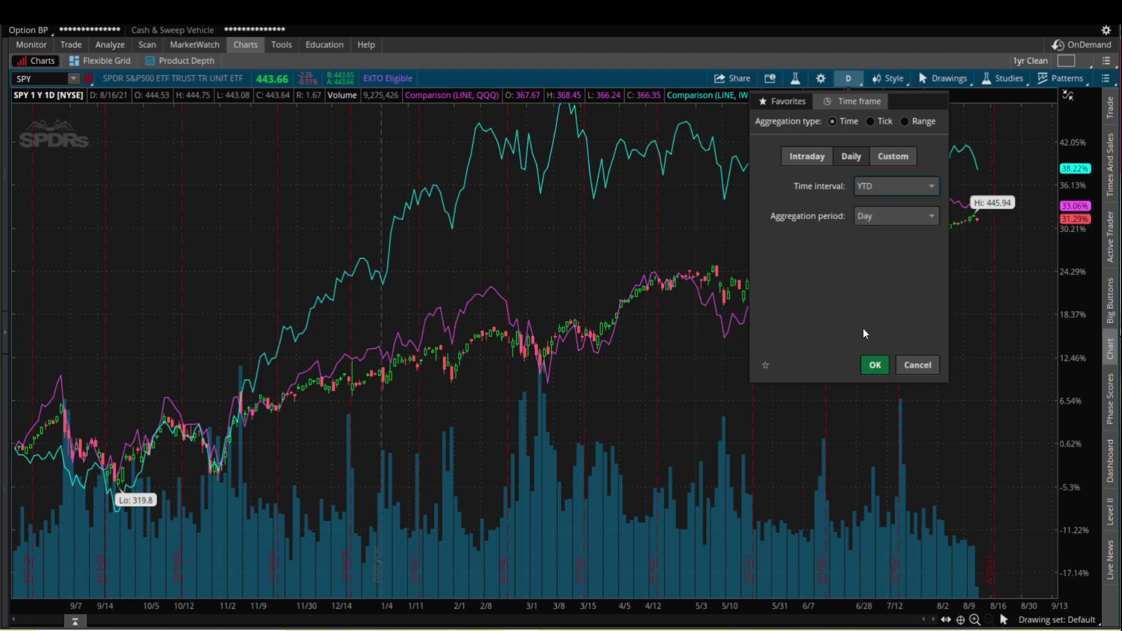
left_click(875, 365)
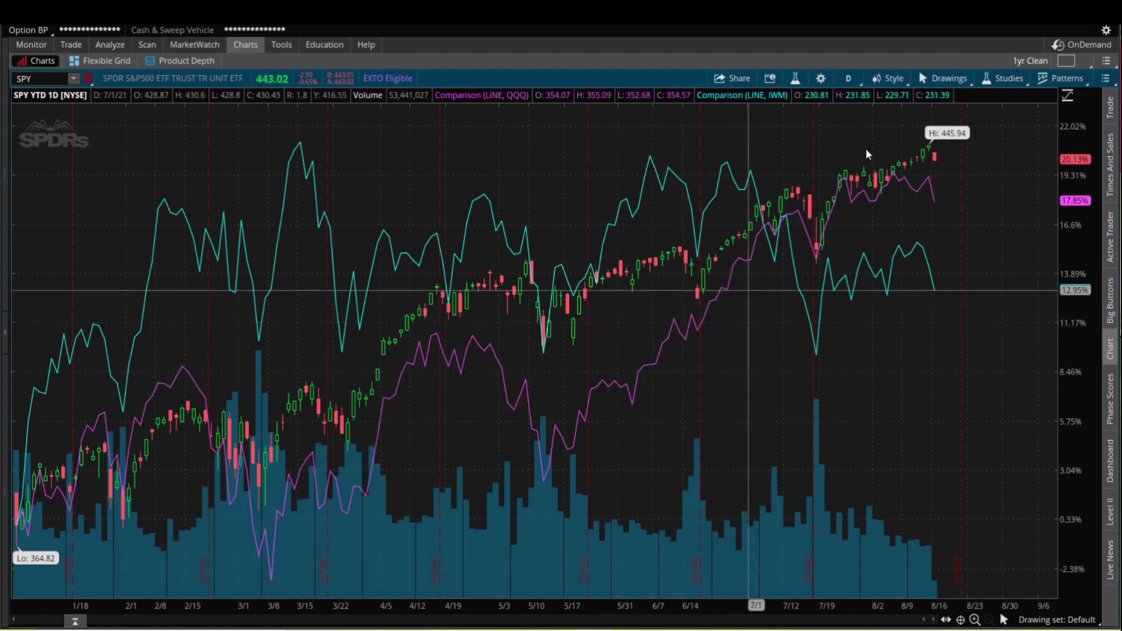
left_click(981, 82)
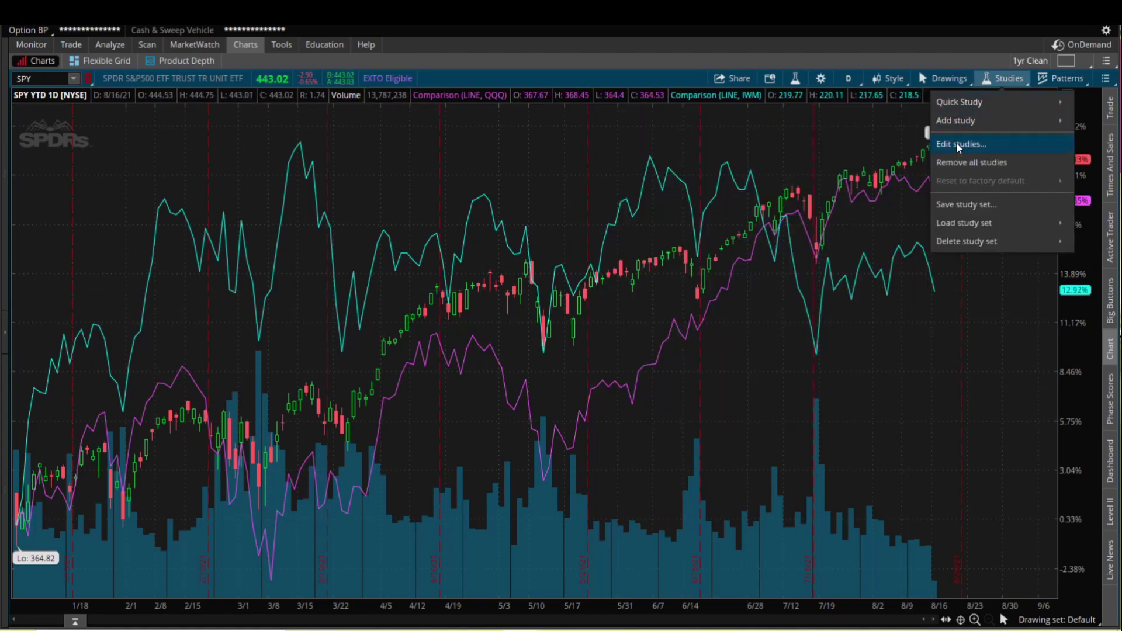
left_click(957, 143)
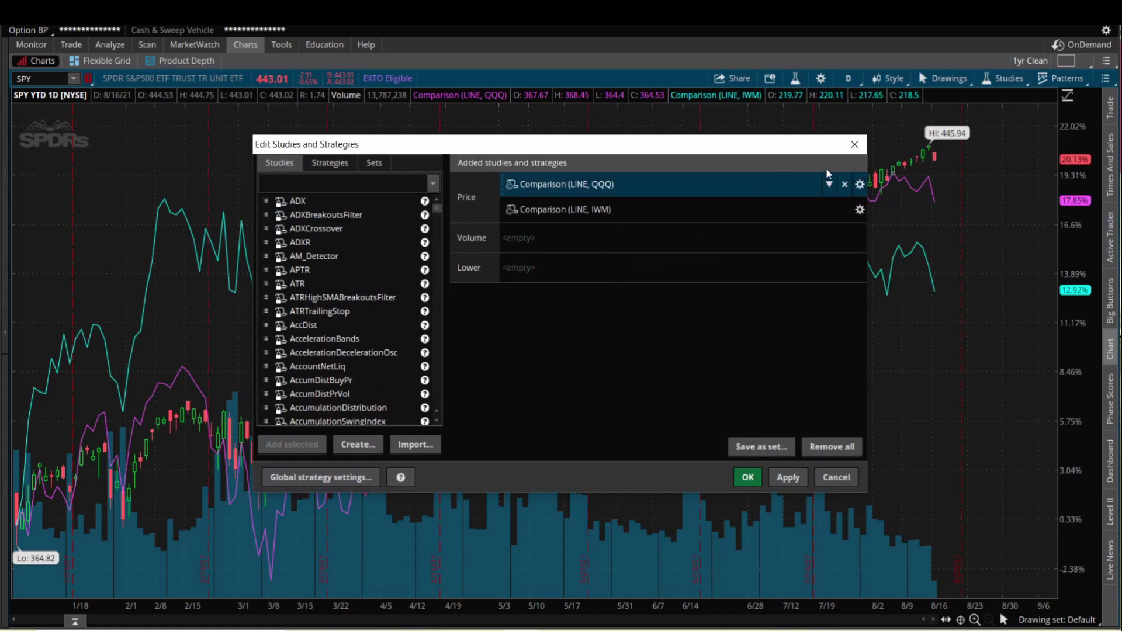
left_click(860, 185)
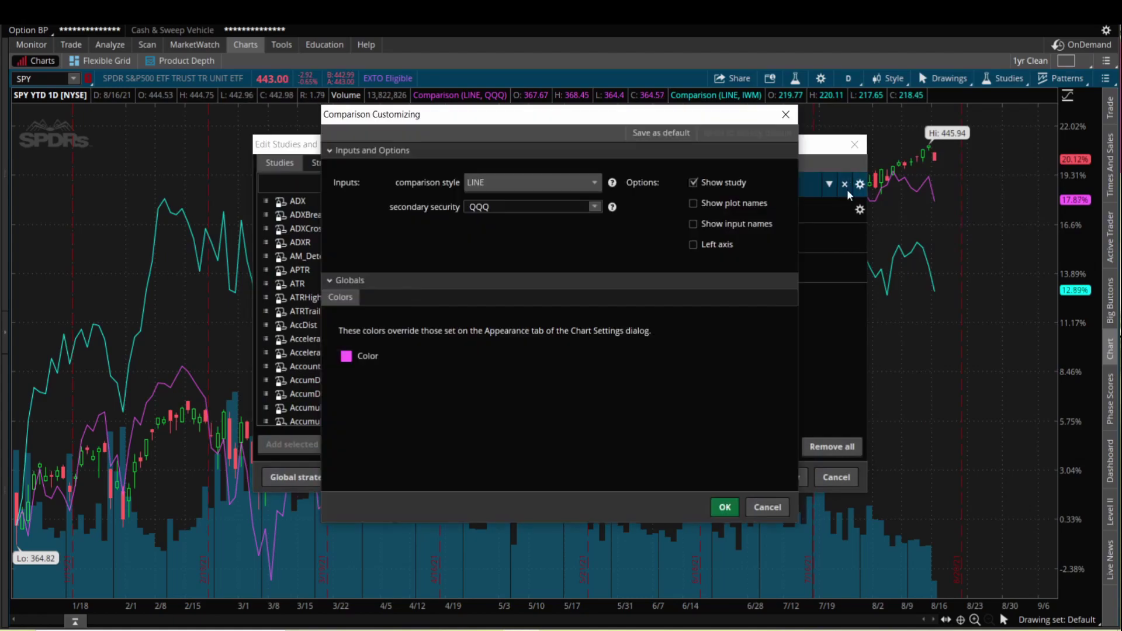
left_click(589, 183)
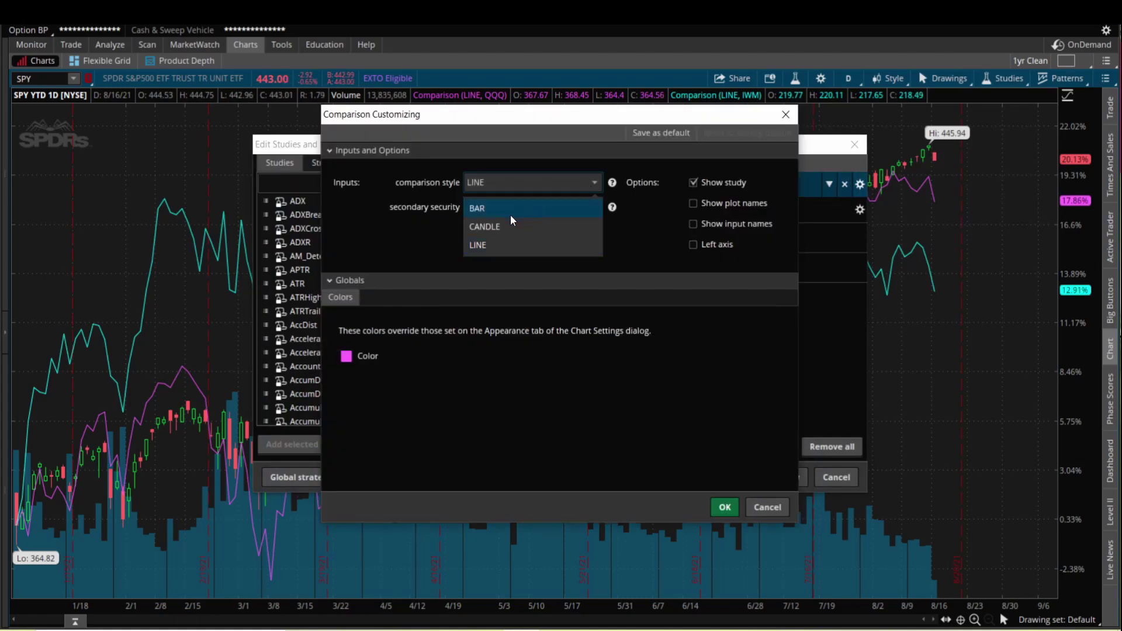
left_click(500, 227)
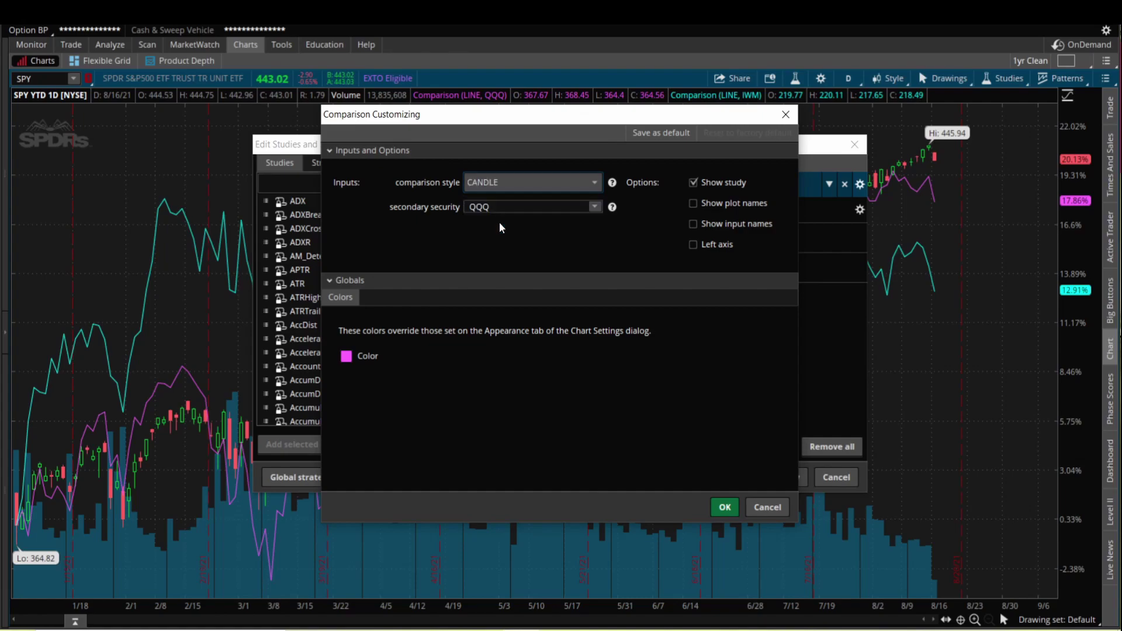
left_click(725, 507)
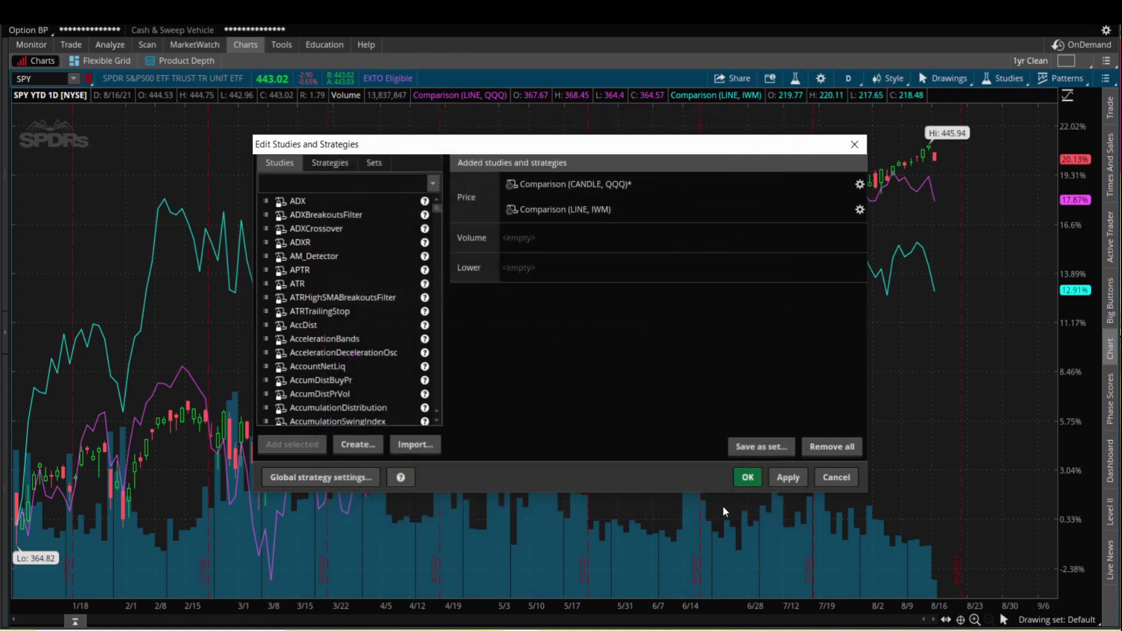
left_click(788, 477)
left_click(746, 477)
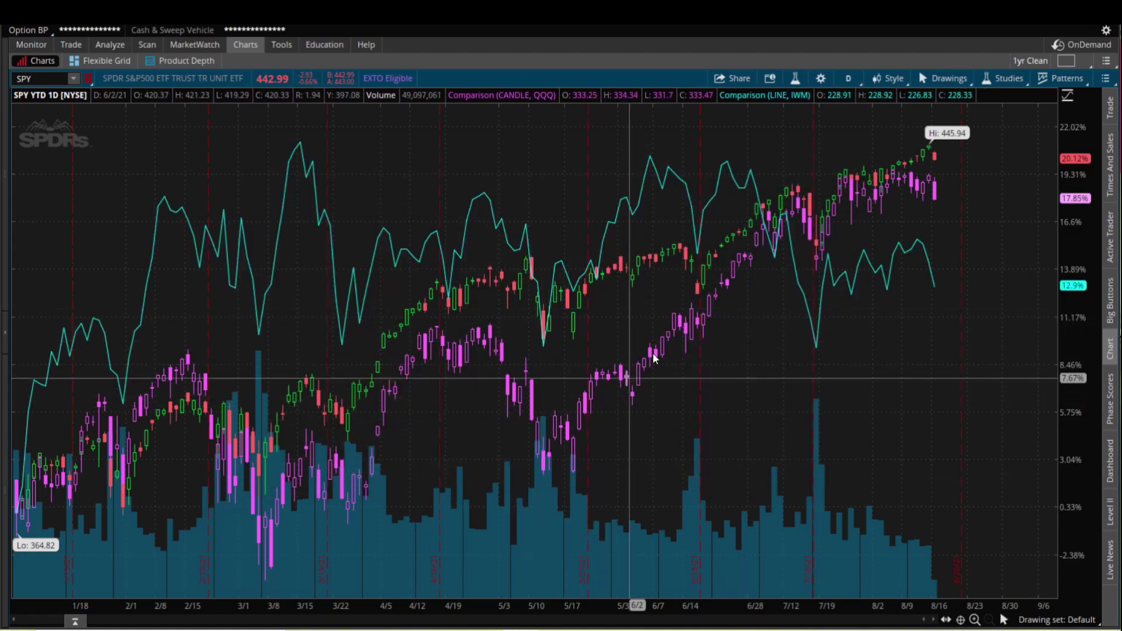
left_click(1005, 78)
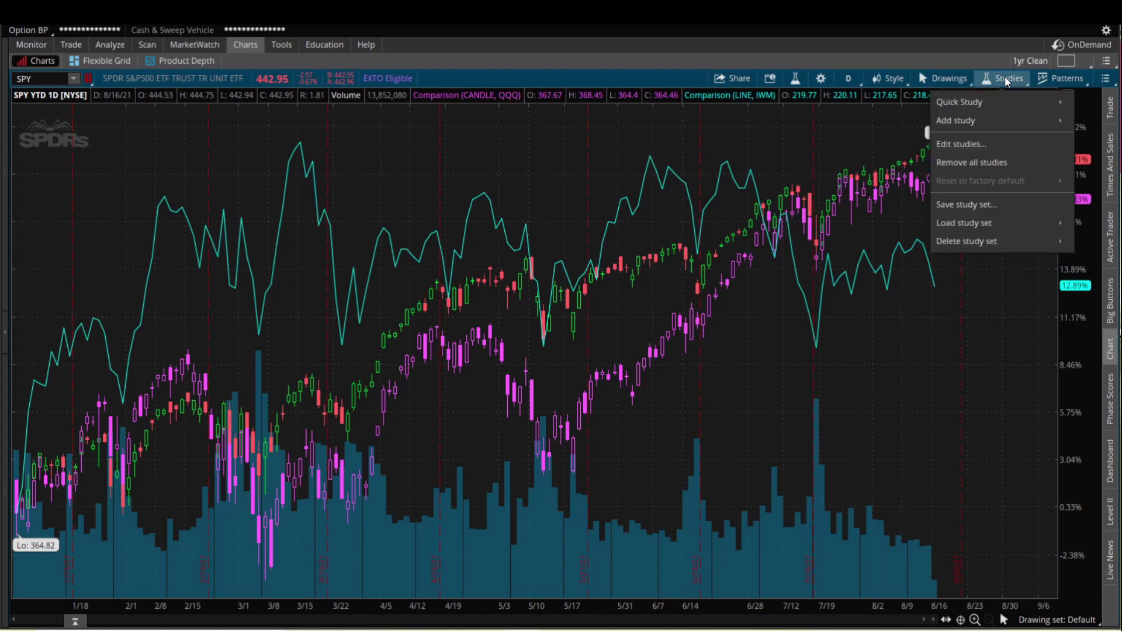
left_click(959, 145)
left_click(859, 186)
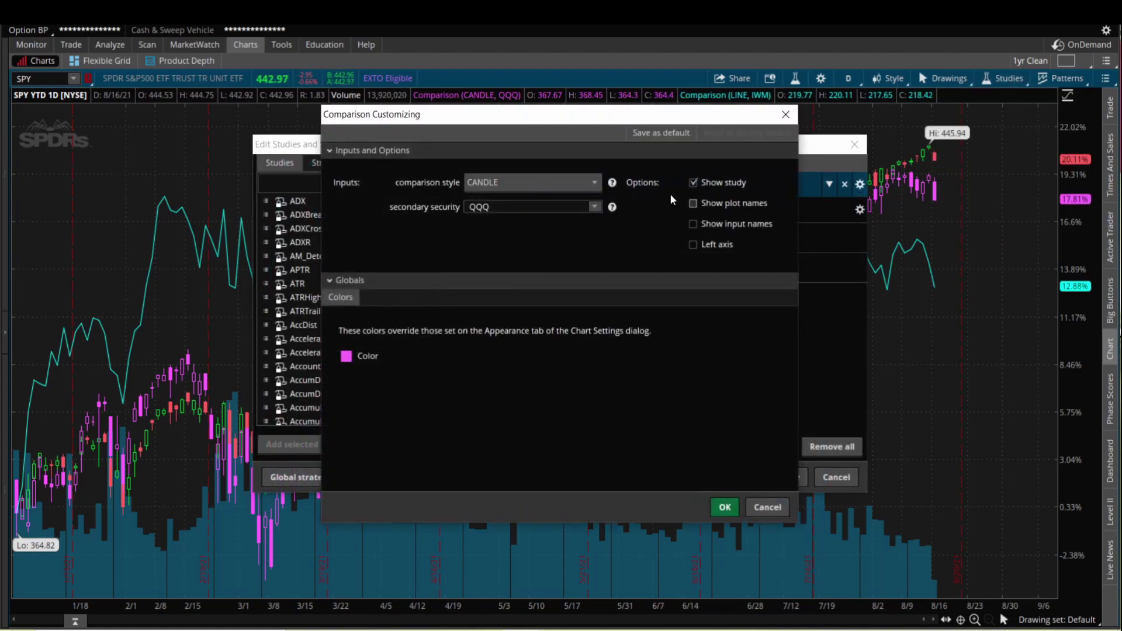
left_click(594, 181)
left_click(532, 246)
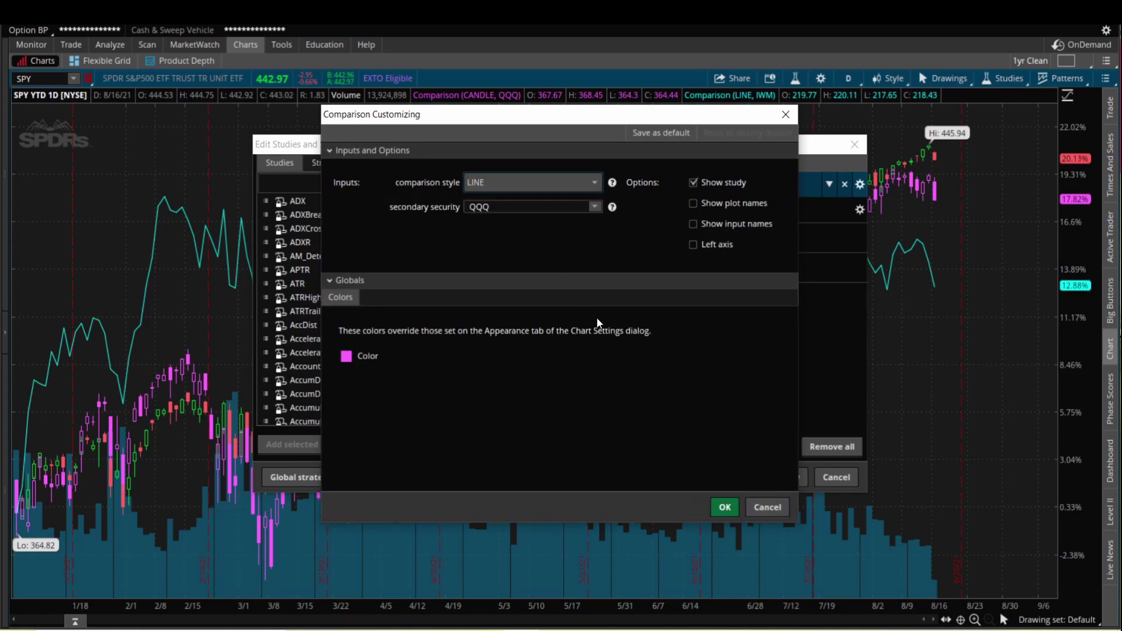
left_click(725, 507)
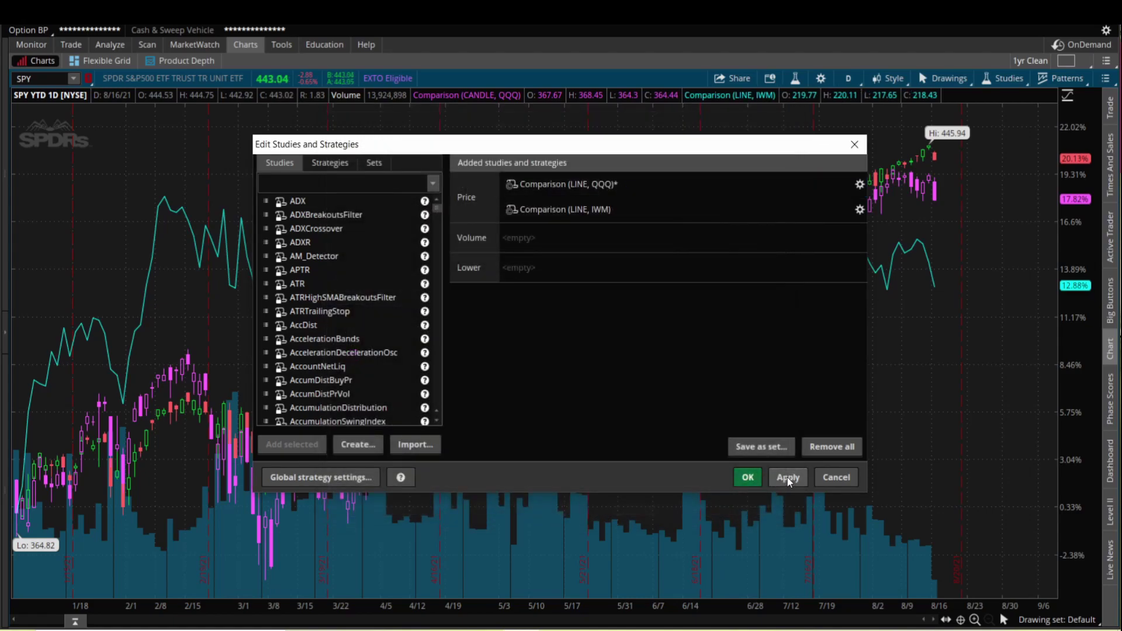
left_click(788, 478)
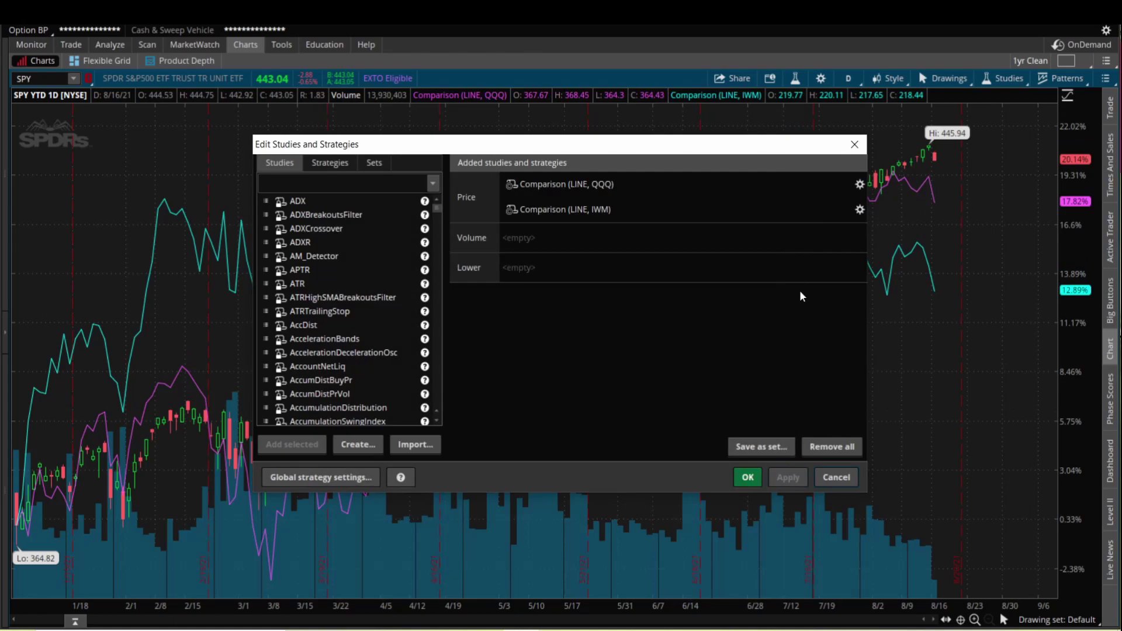
left_click(747, 477)
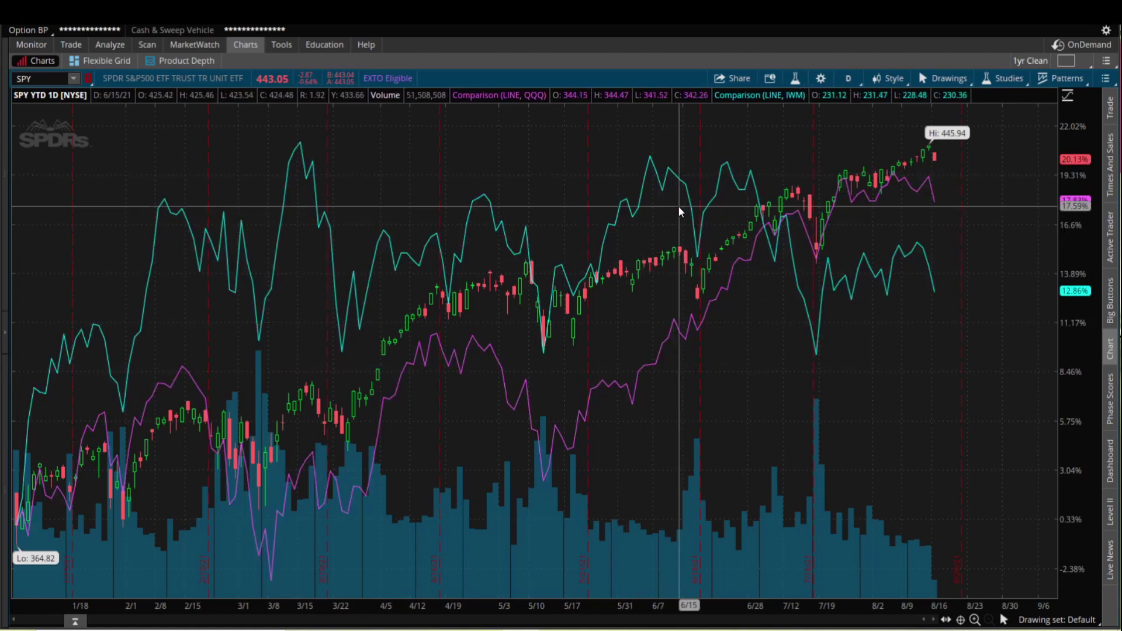
Step: Set the chart type to Line under Chart Settings Appearance and apply
left_click(822, 79)
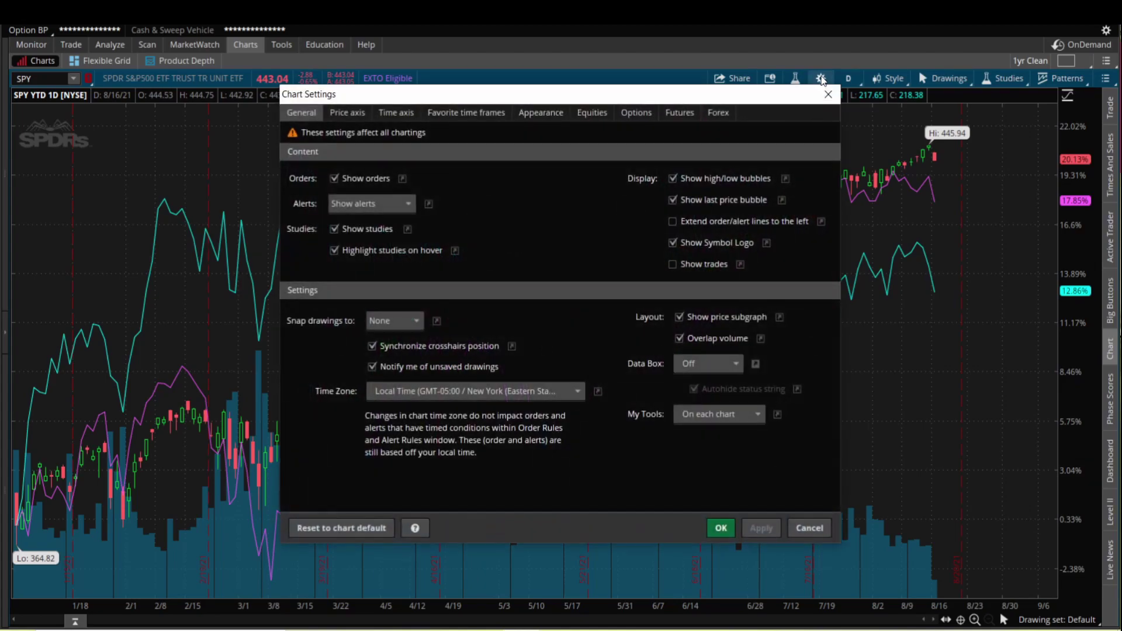
left_click(537, 111)
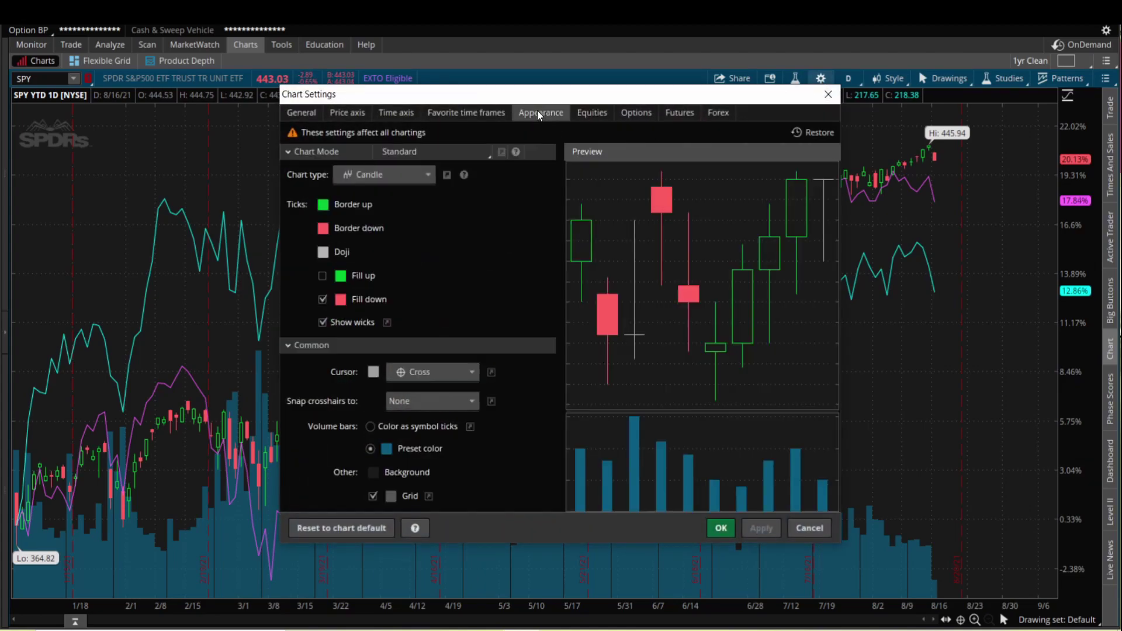
left_click(423, 171)
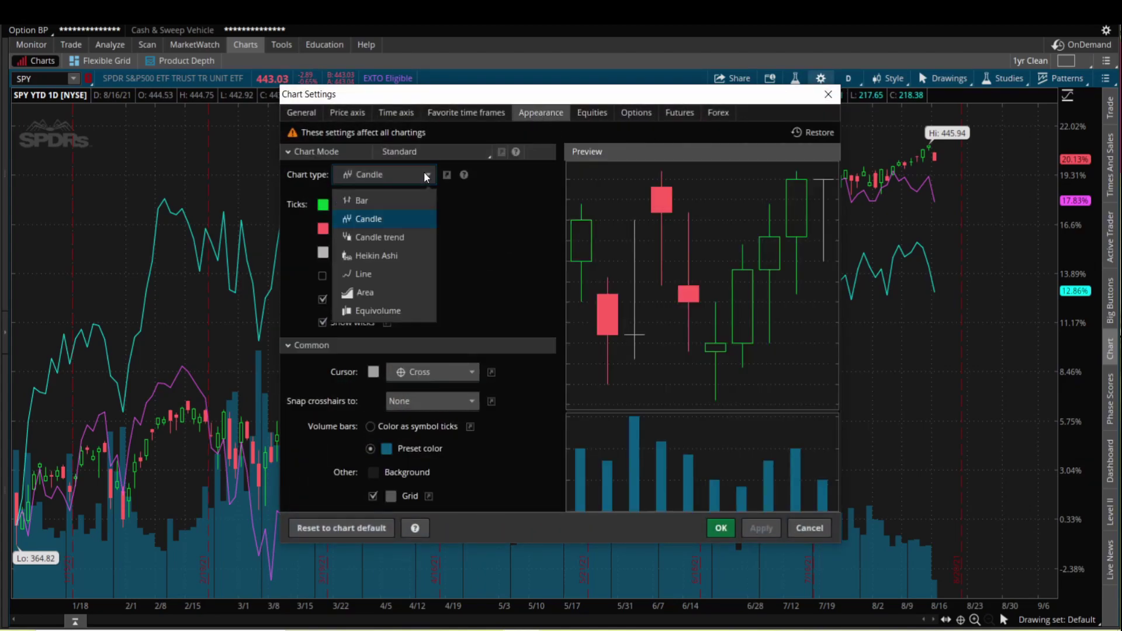
left_click(370, 273)
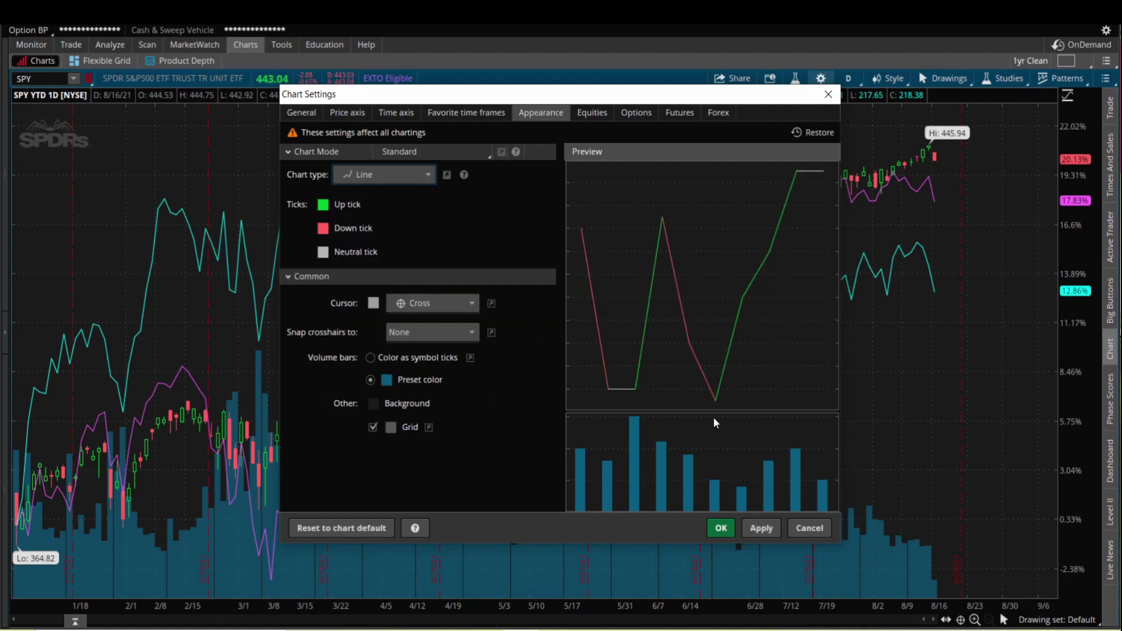
left_click(766, 528)
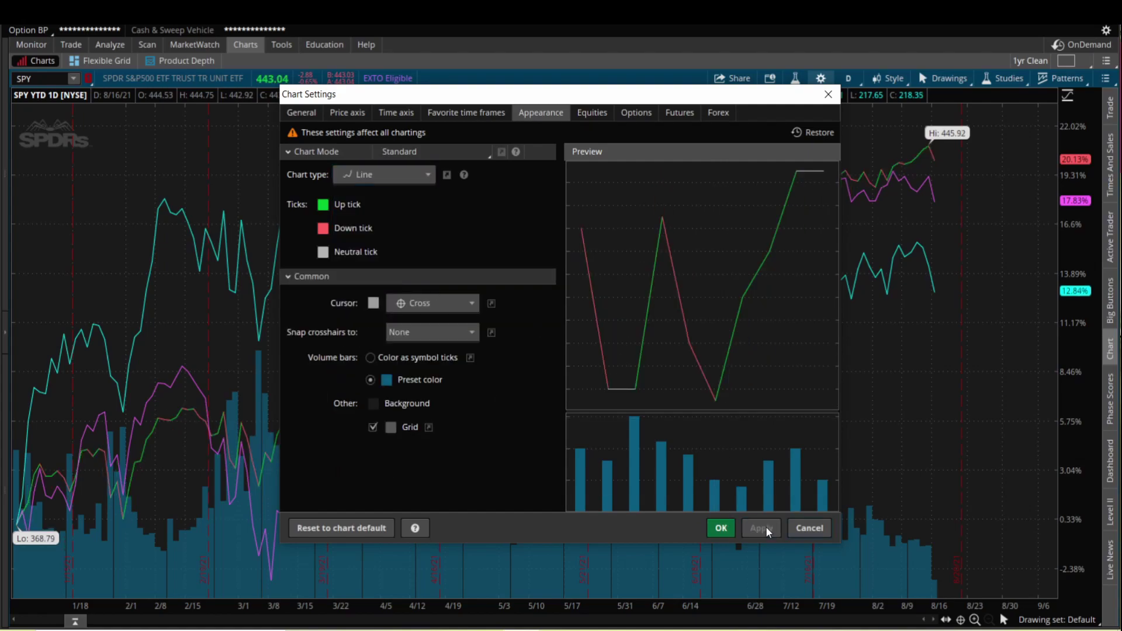
left_click(718, 531)
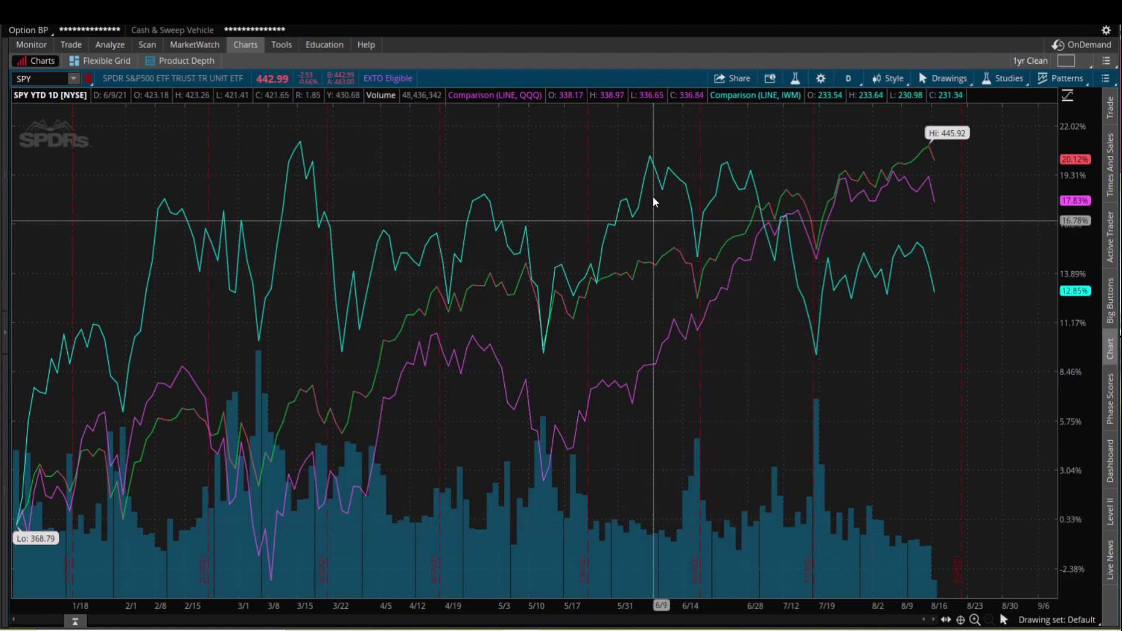